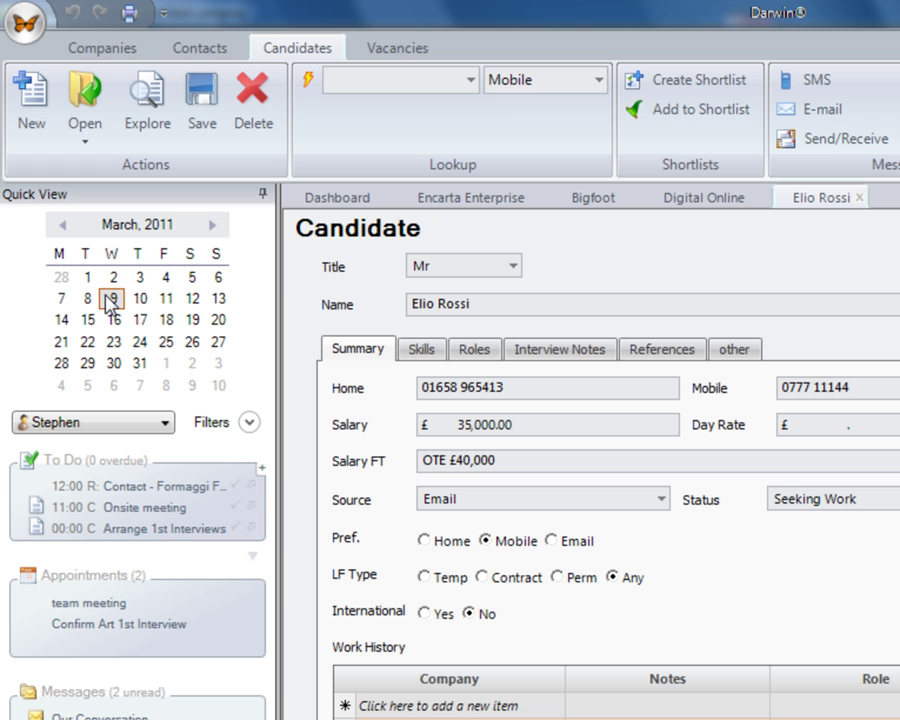
Open the diary at 9 March from the Quick View calendar
{"action": "left_click", "coordinate": [114, 300]}
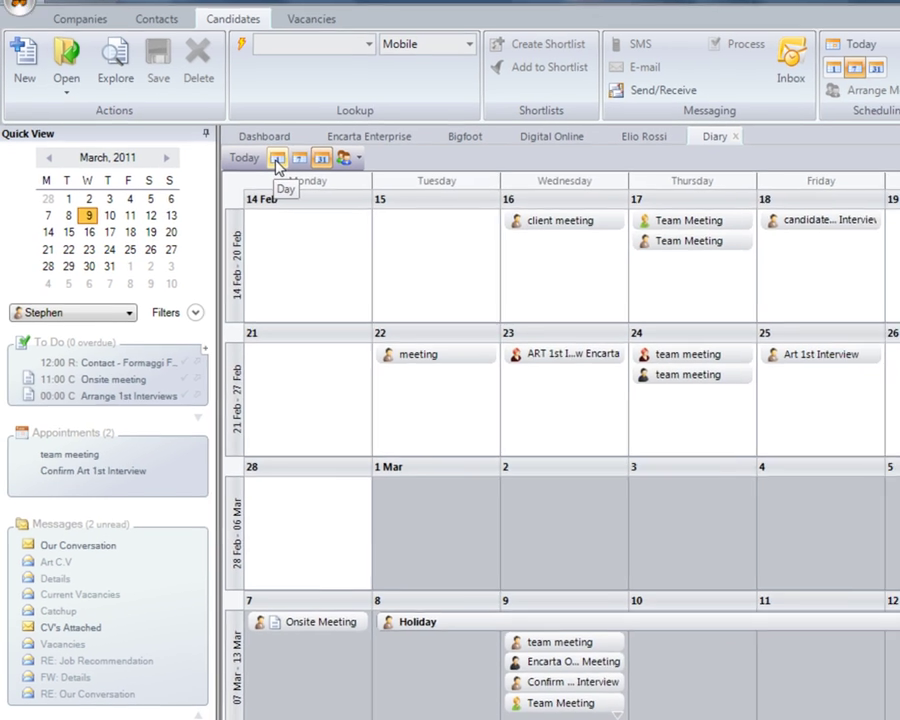
Show the diary in Month view with every team member's diary included
{"action": "left_click", "coordinate": [277, 163]}
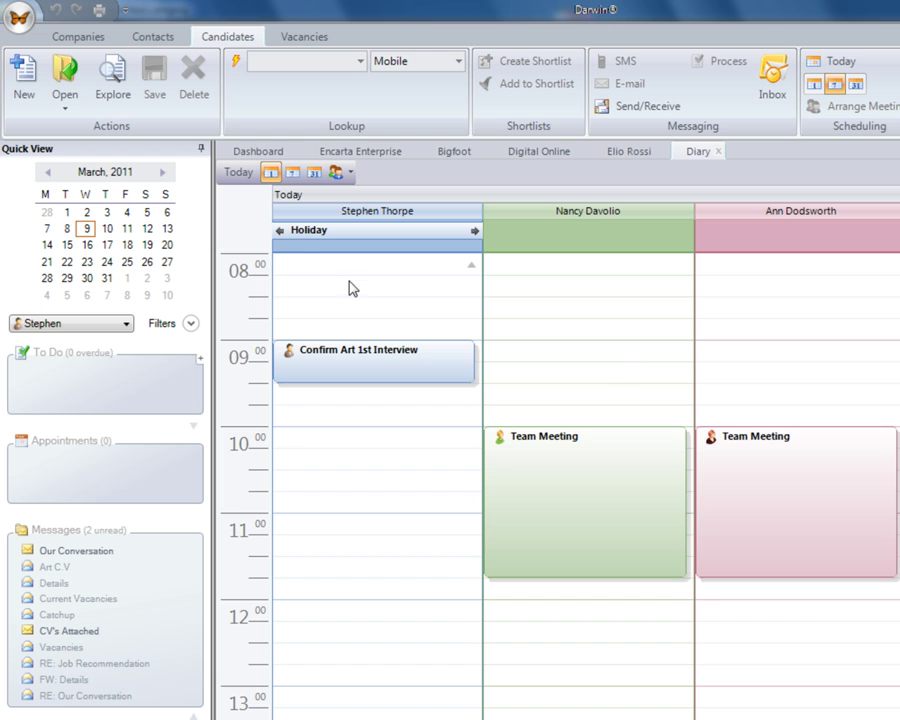
{"action": "left_click", "coordinate": [293, 173]}
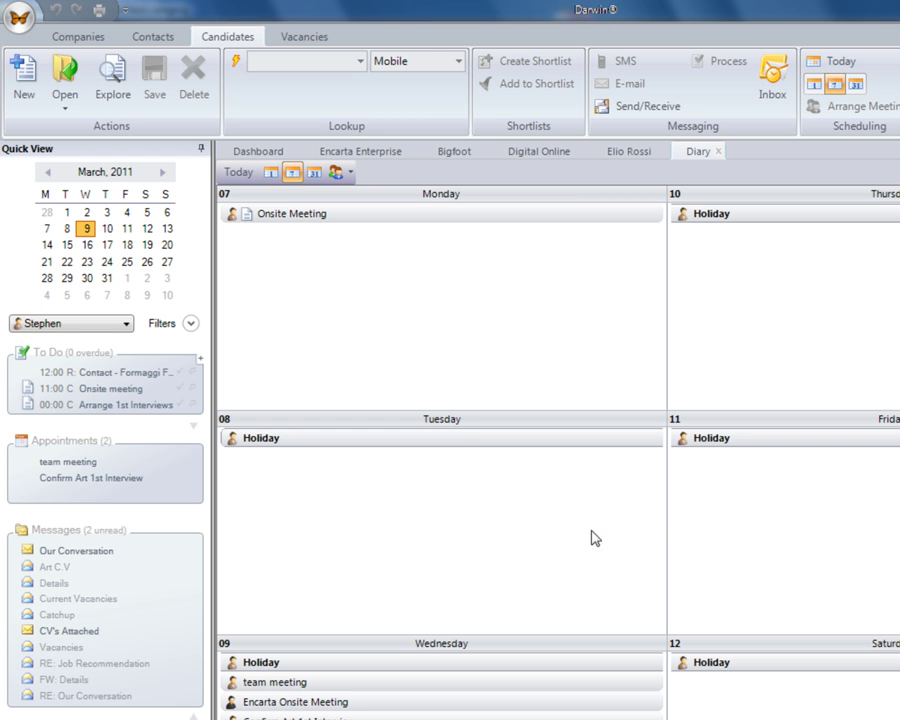
{"action": "left_click", "coordinate": [314, 173]}
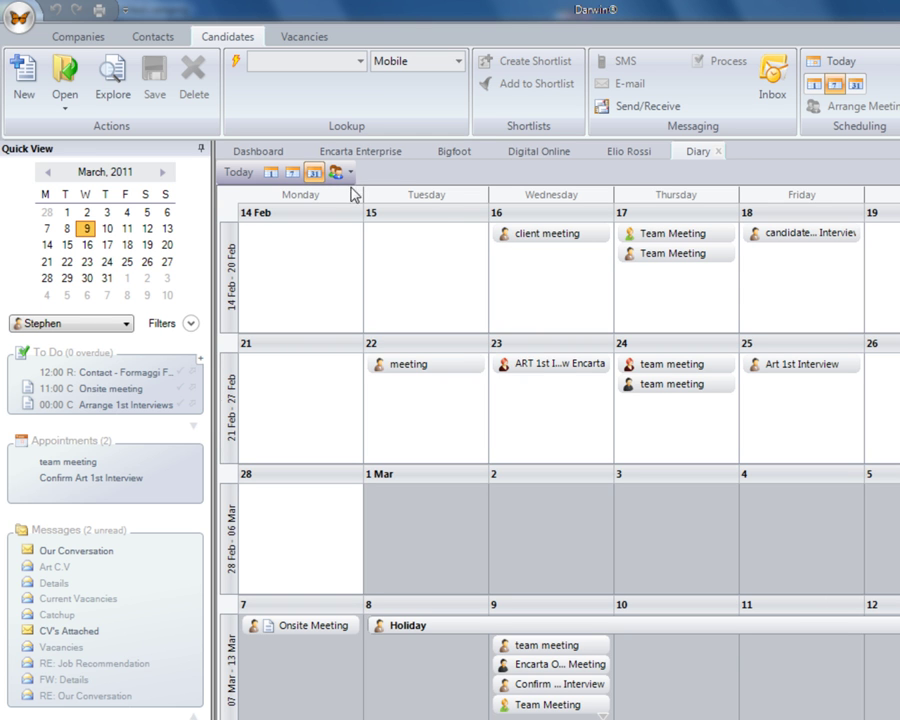
{"action": "left_click", "coordinate": [351, 173]}
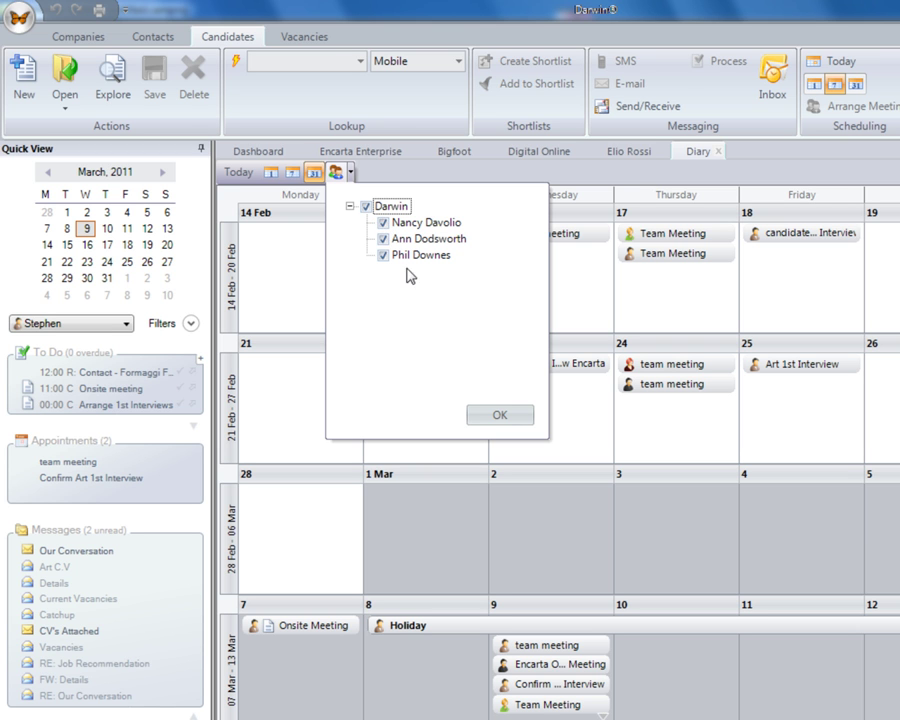
{"action": "left_click", "coordinate": [503, 418]}
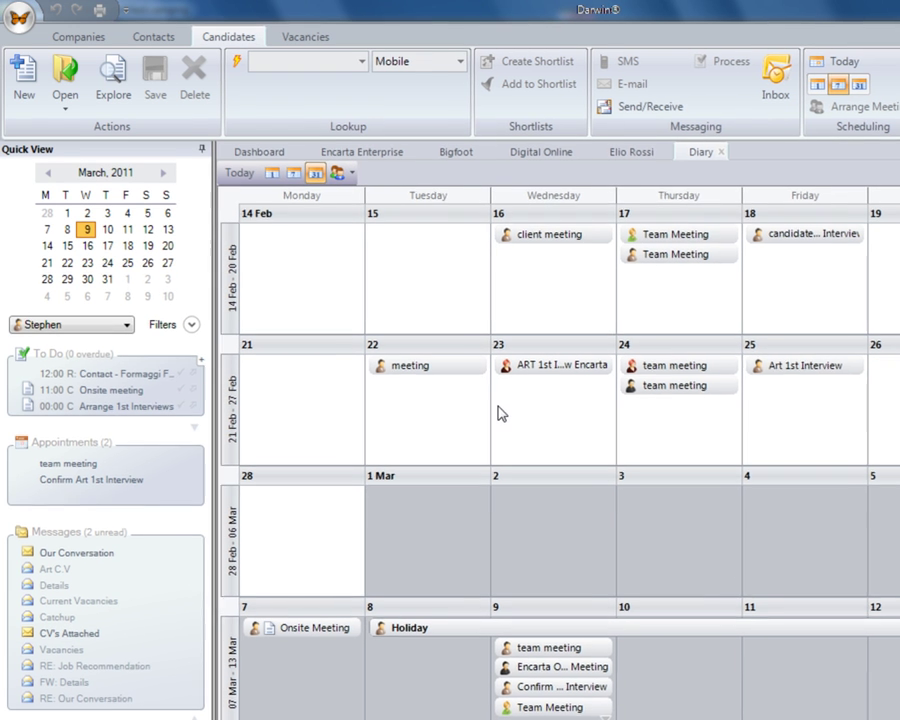
Start a new appointment on 10 March with the subject 'arranged 1st interview'
{"action": "double_click", "coordinate": [678, 672]}
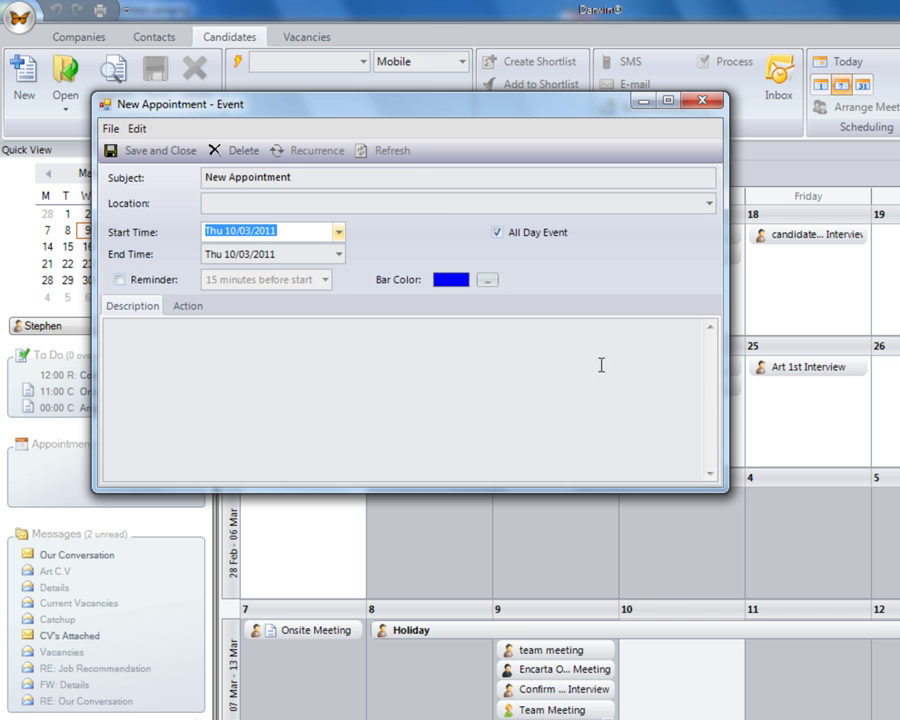
{"action": "left_click_drag", "start_coordinate": [415, 114], "coordinate": [480, 217]}
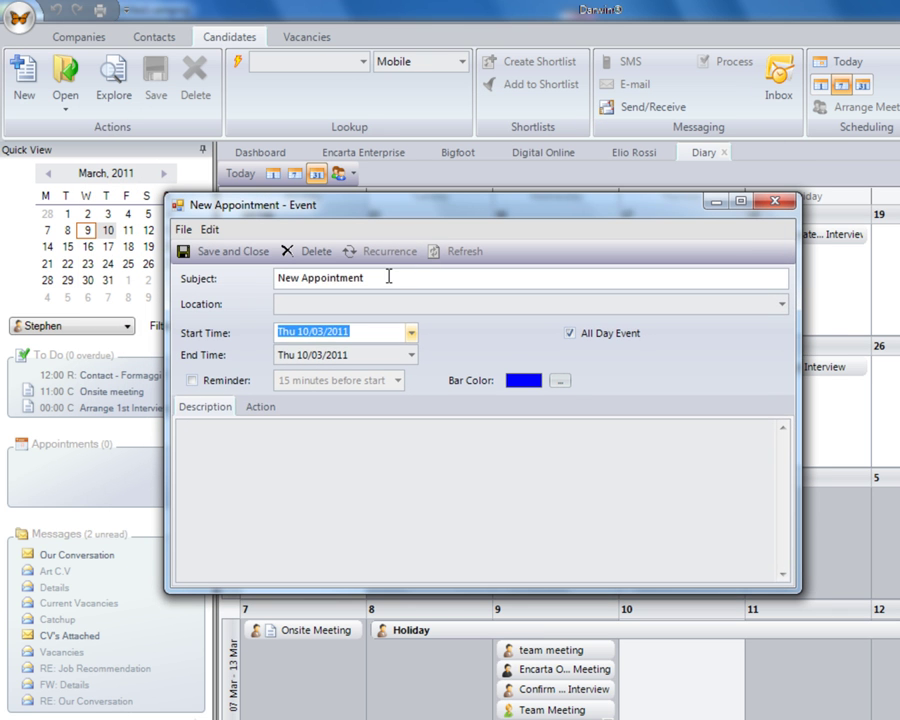
{"action": "left_click_drag", "start_coordinate": [444, 277], "coordinate": [263, 274]}
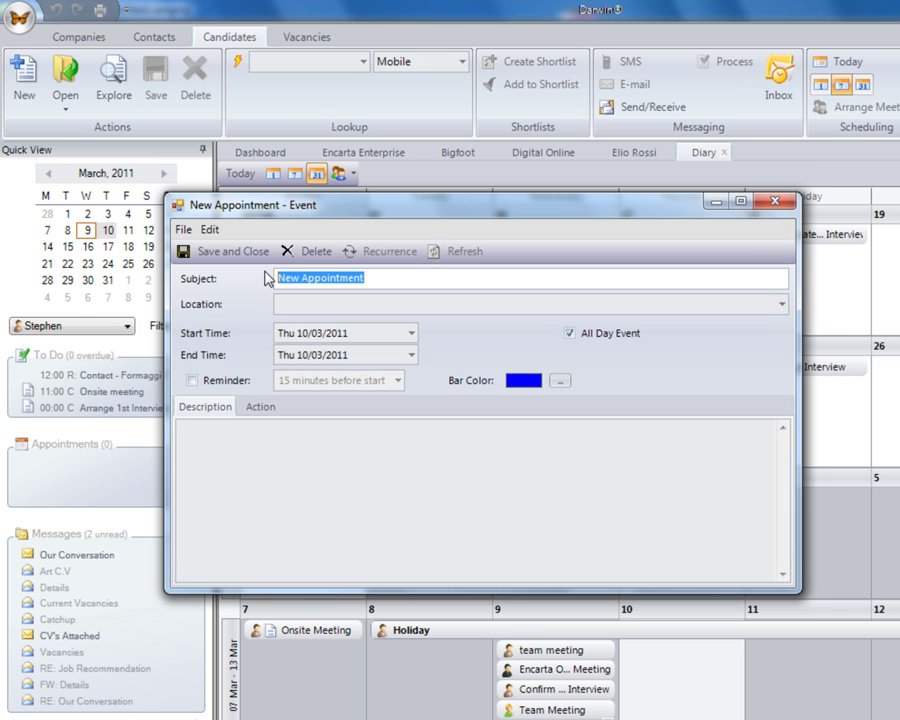
{"action": "key", "text": "Delete"}
{"action": "type", "text": "a"}
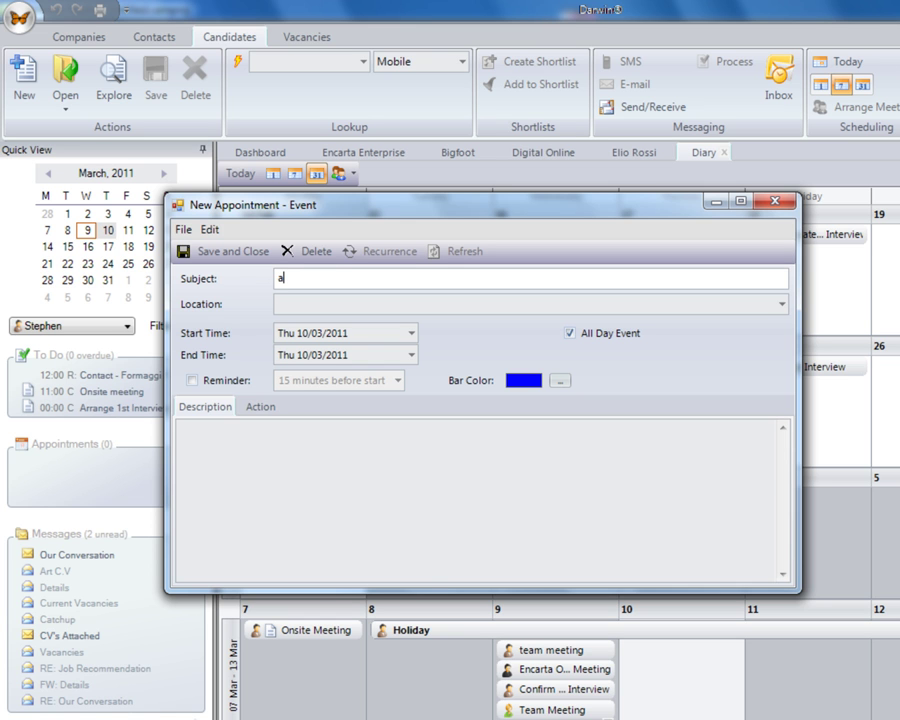
{"action": "type", "text": "rranged 1st interview"}
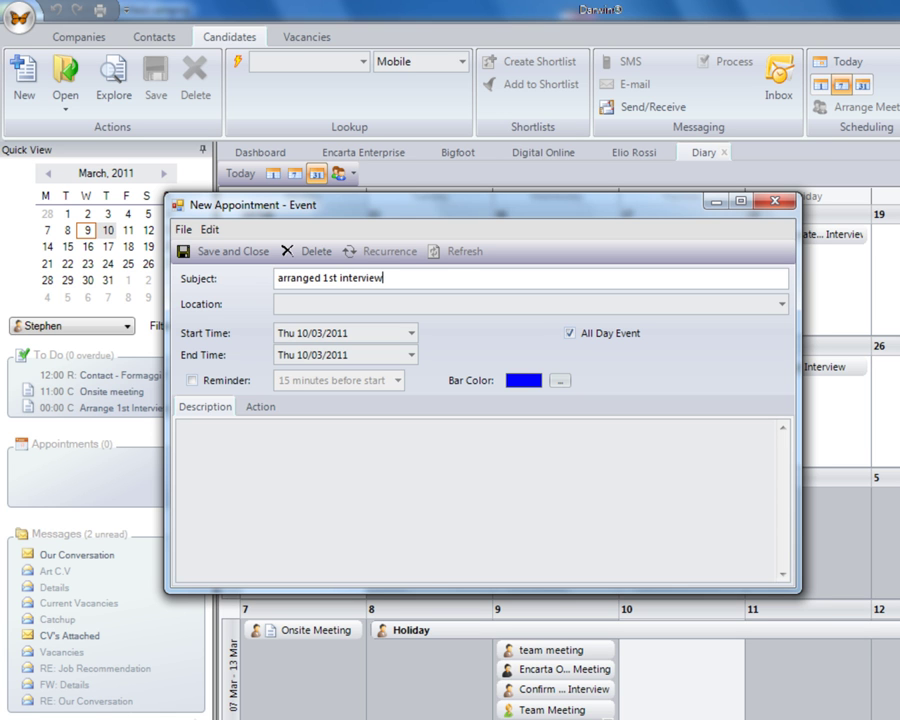
{"action": "left_click", "coordinate": [572, 334]}
Make it a timed appointment from 14:30 to 16:00 and save it
{"action": "left_click", "coordinate": [572, 334]}
{"action": "left_click", "coordinate": [541, 333]}
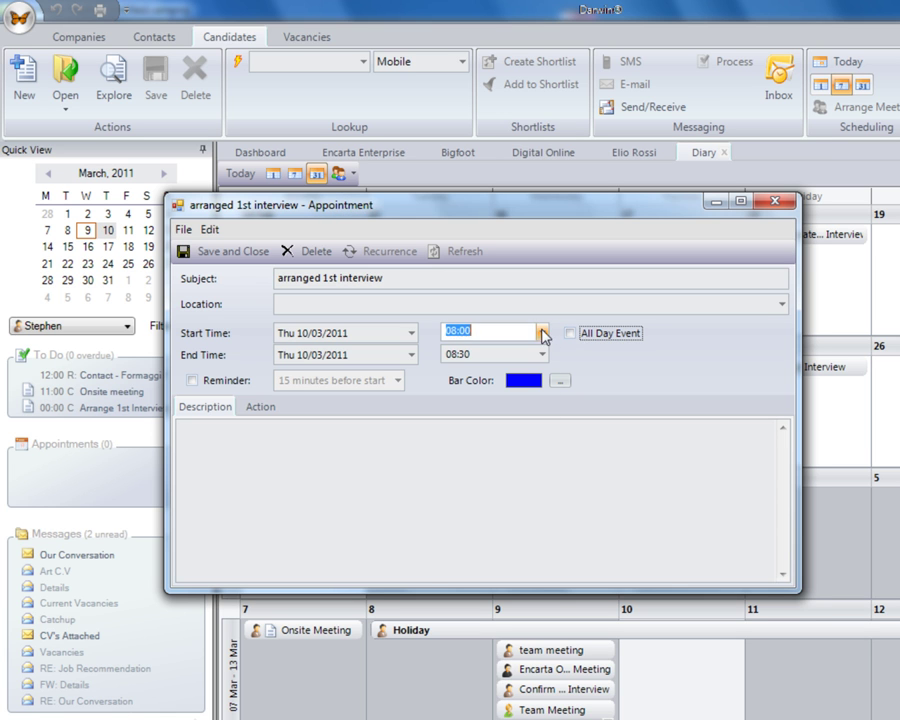
{"action": "scroll", "coordinate": [538, 482], "scroll_direction": "down", "scroll_amount": 2}
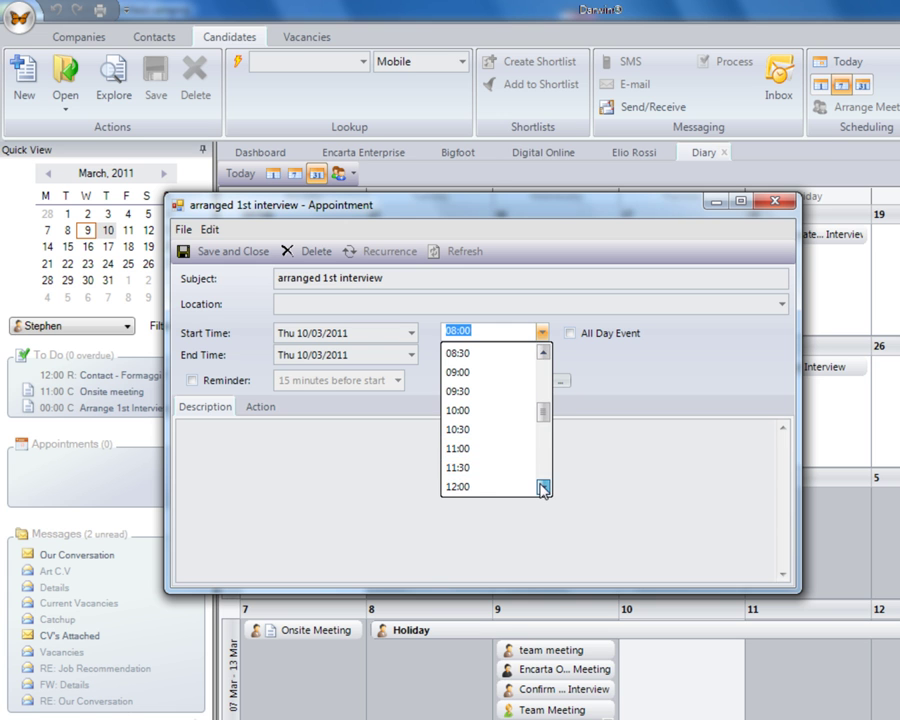
{"action": "left_click", "coordinate": [532, 469]}
{"action": "left_click", "coordinate": [541, 355]}
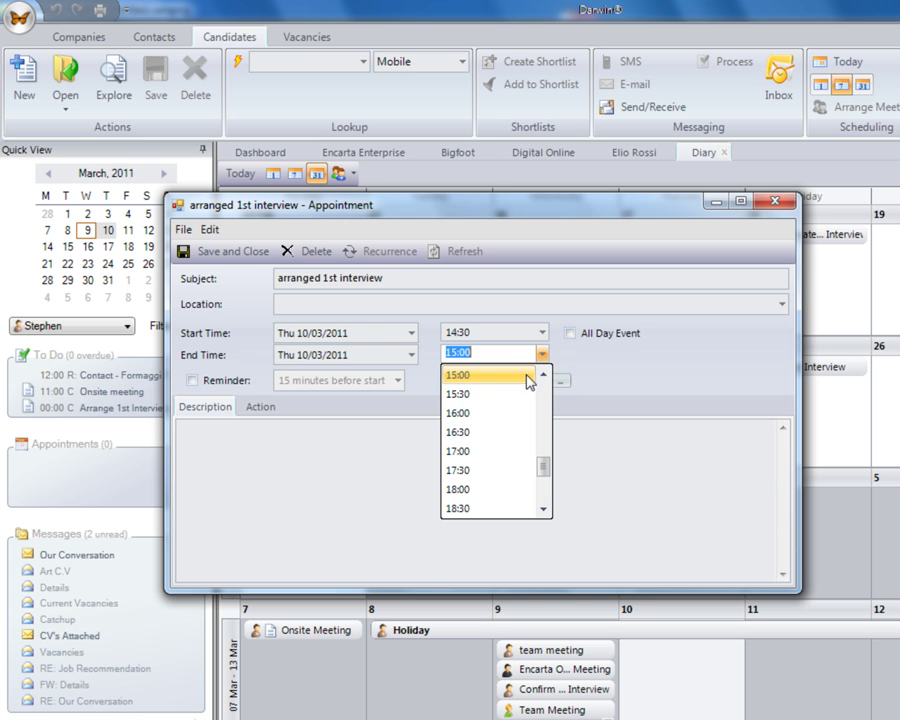
{"action": "left_click", "coordinate": [518, 418]}
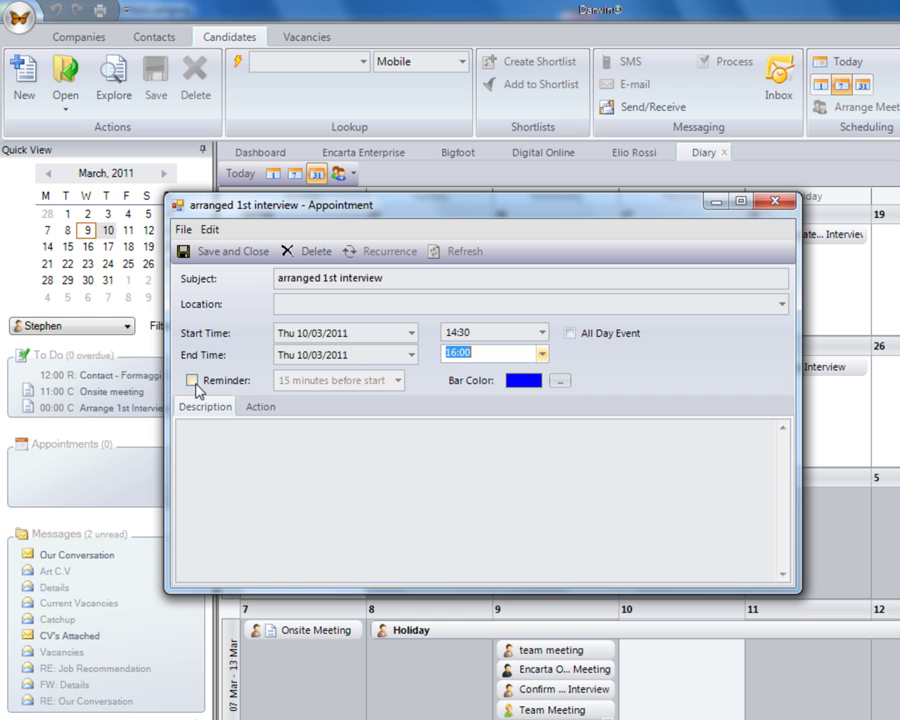
{"action": "left_click", "coordinate": [246, 256]}
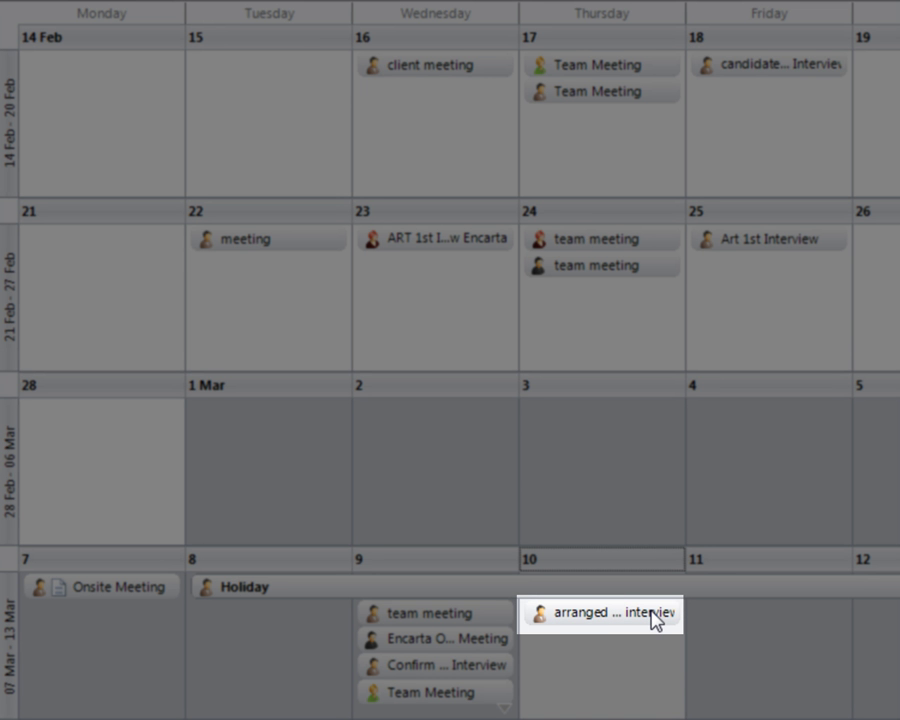
Check the new entry's times, then switch to the Encarta Enterprise company record
{"action": "mouse_move", "coordinate": [655, 618]}
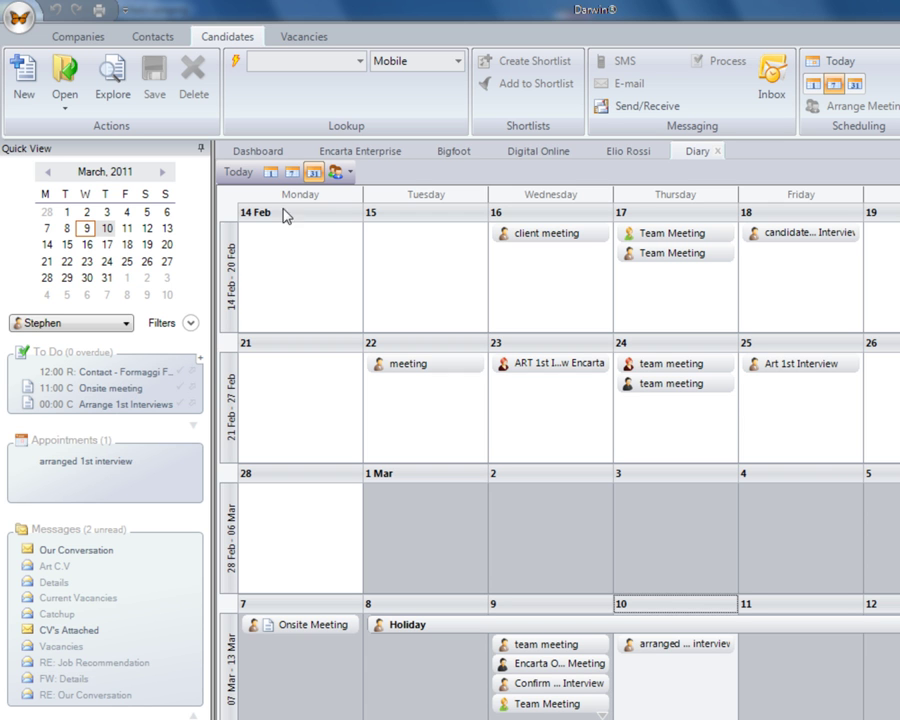
{"action": "left_click", "coordinate": [356, 153]}
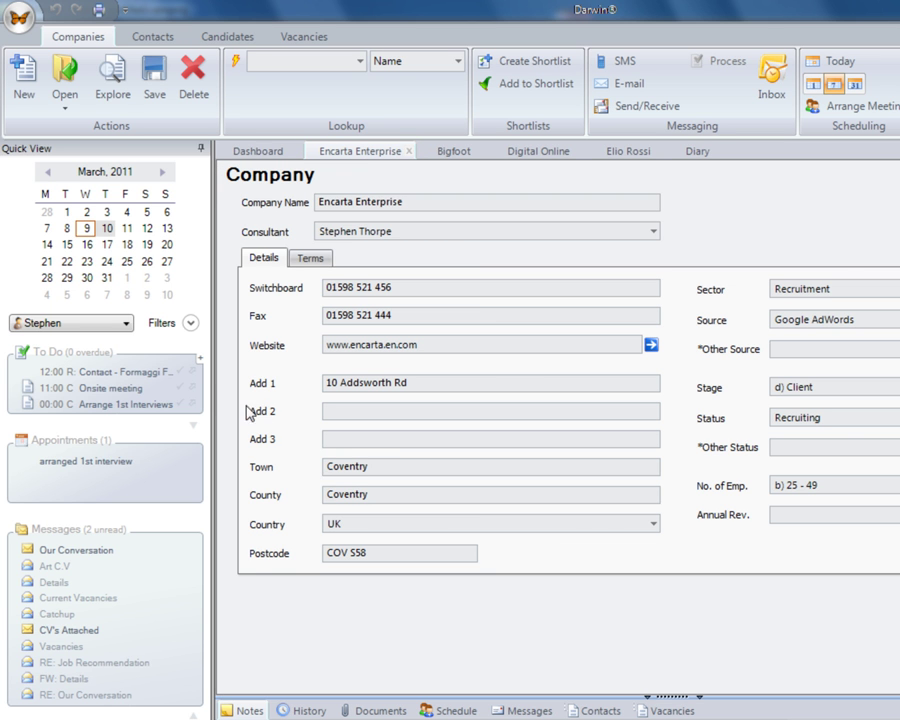
Create a to-do task 'arranged onsite meeting' starting at 11:00
{"action": "left_click", "coordinate": [199, 362]}
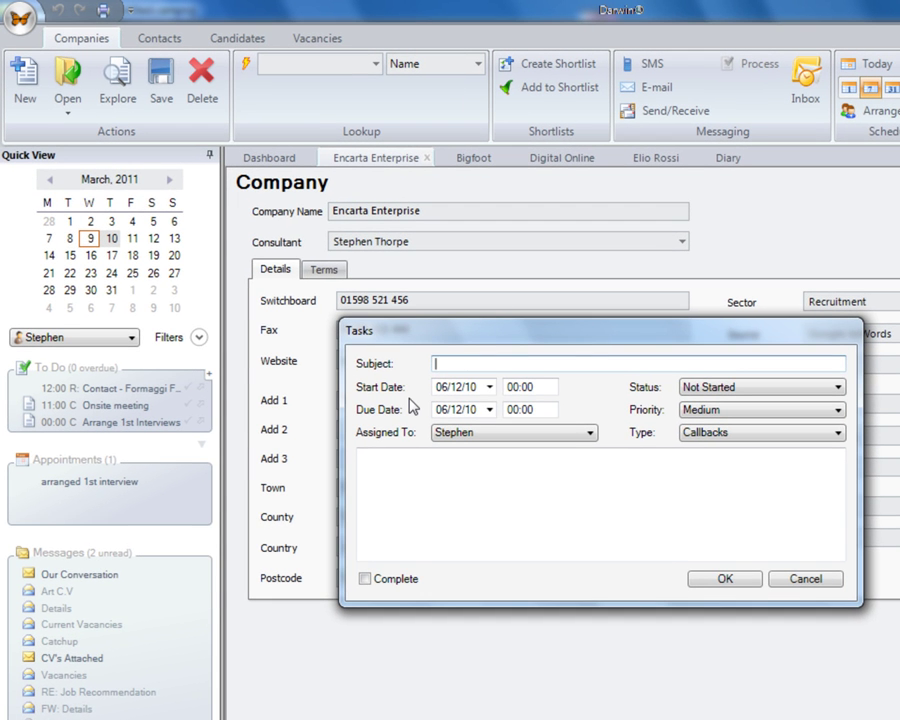
{"action": "type", "text": "arranged onsite meeting"}
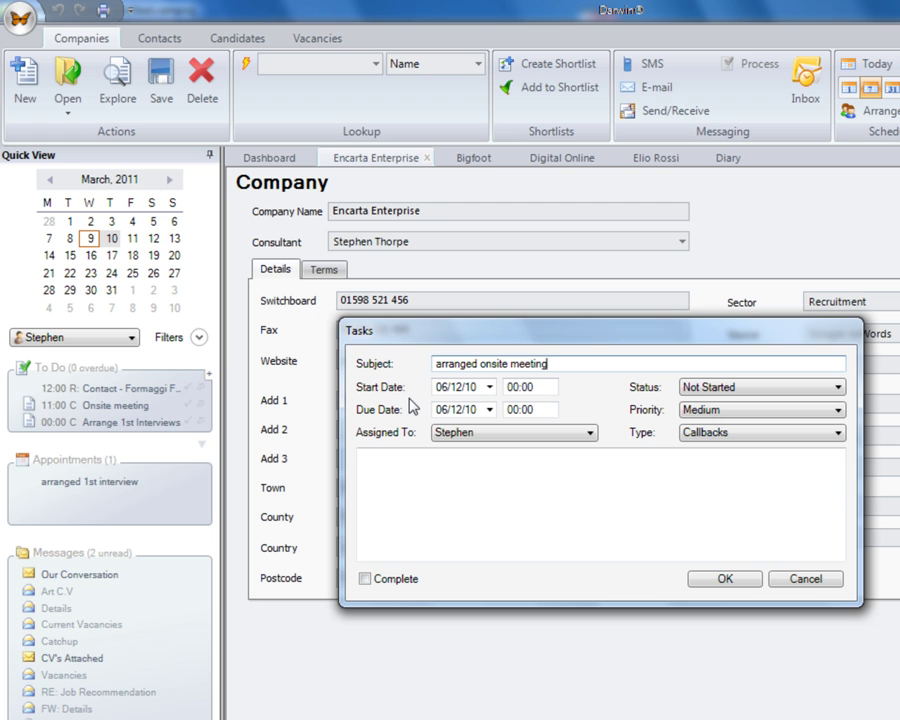
{"action": "left_click", "coordinate": [517, 389]}
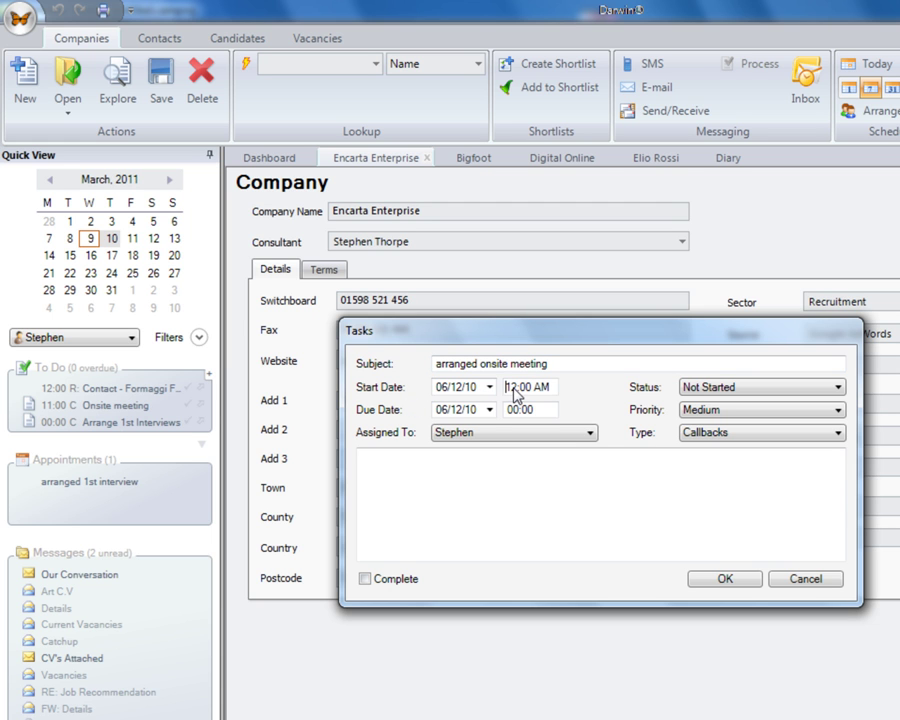
{"action": "type", "text": "11"}
Keep Medium priority, Callbacks type and the current consultant as assignee, then save the task
{"action": "left_click", "coordinate": [840, 413]}
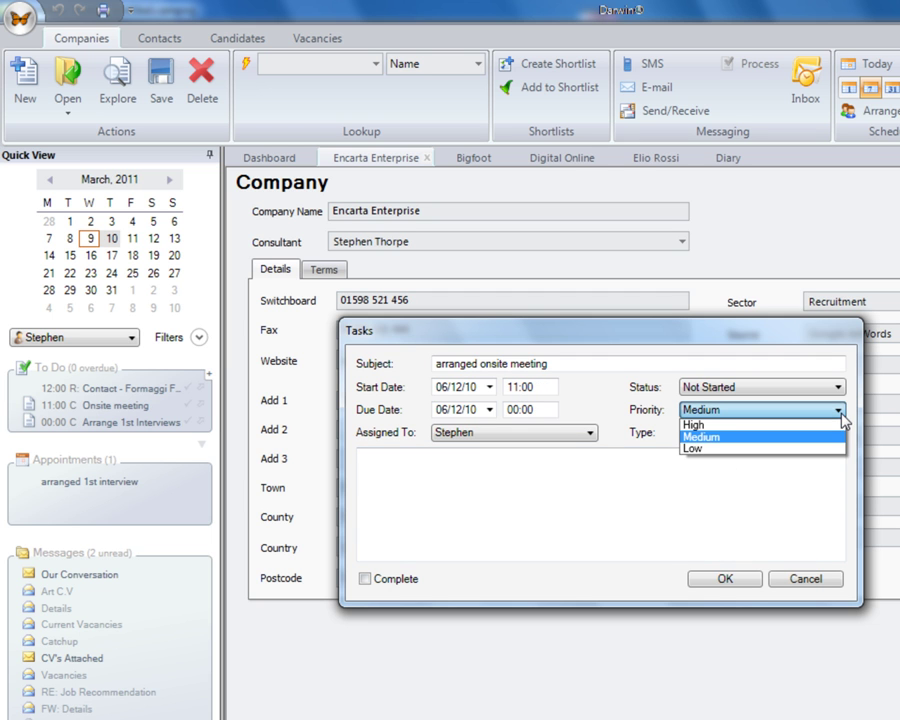
{"action": "left_click", "coordinate": [840, 468]}
{"action": "left_click", "coordinate": [840, 433]}
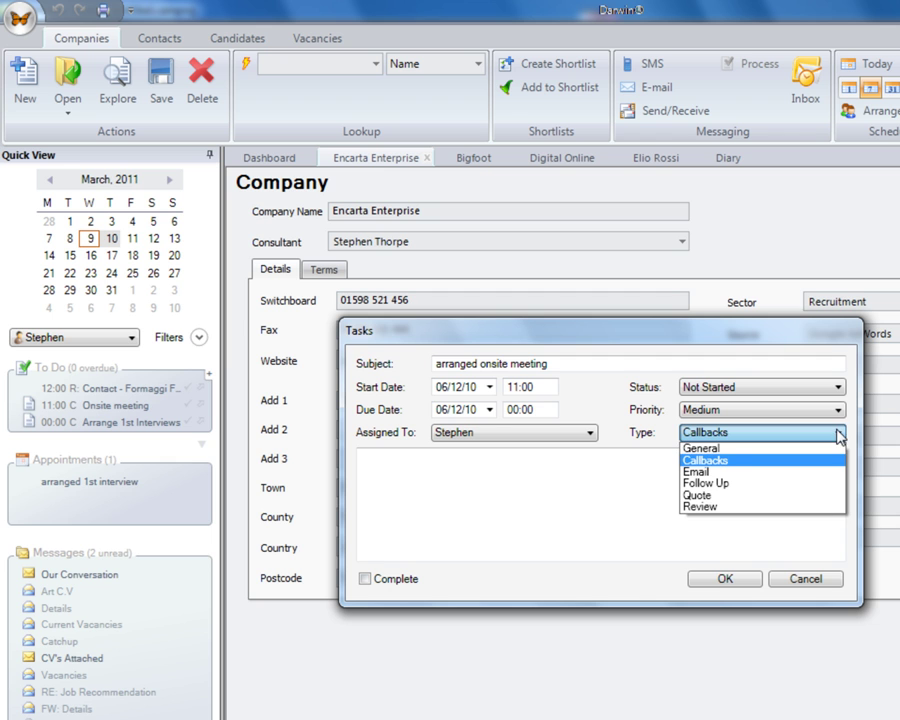
{"action": "left_click", "coordinate": [820, 540]}
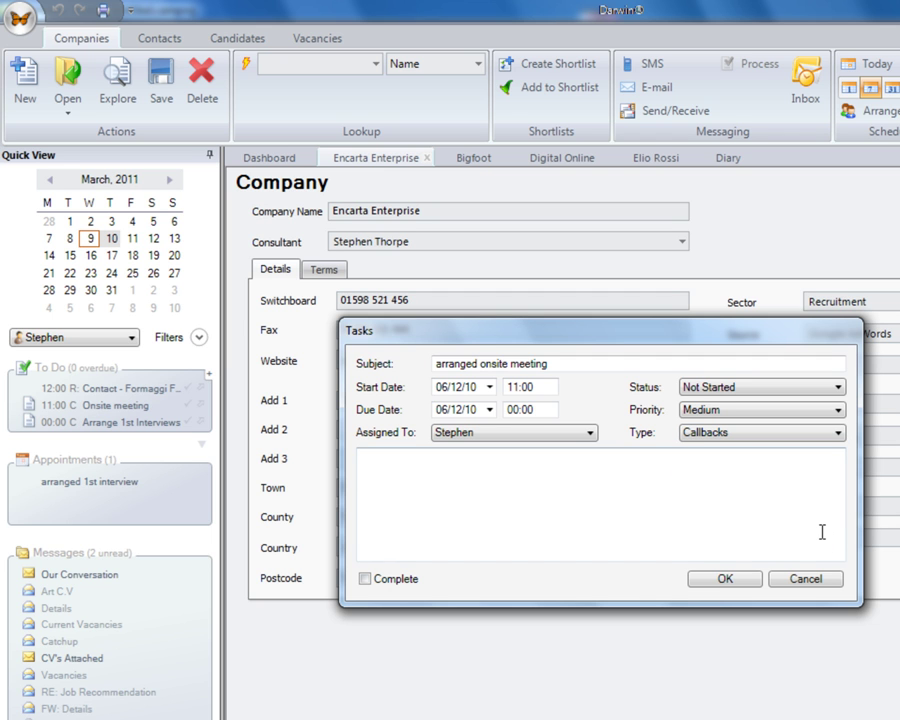
{"action": "left_click", "coordinate": [592, 433]}
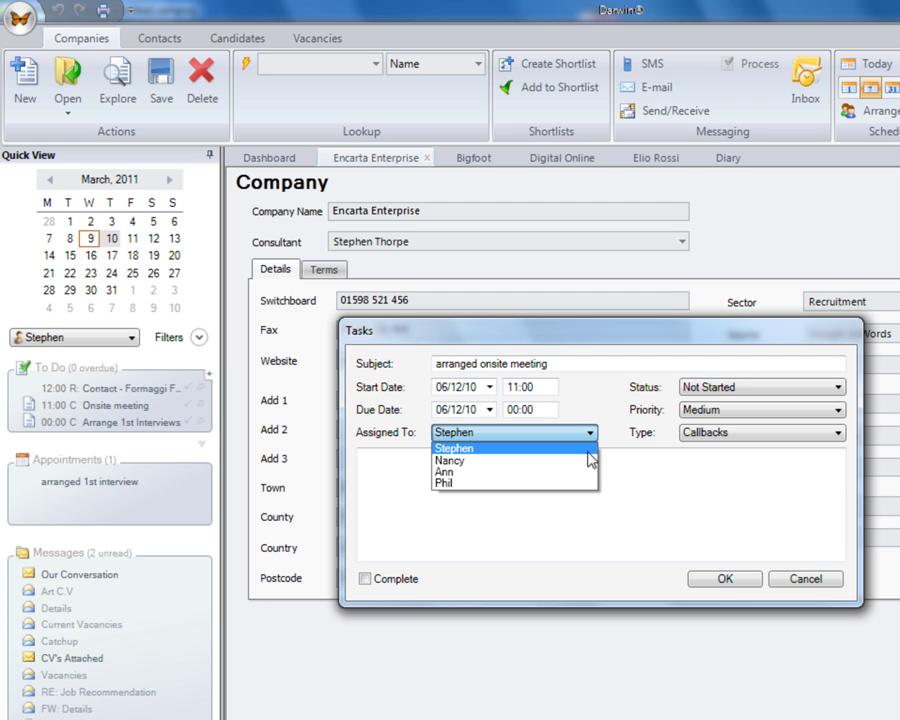
{"action": "left_click", "coordinate": [586, 450]}
{"action": "left_click", "coordinate": [478, 469]}
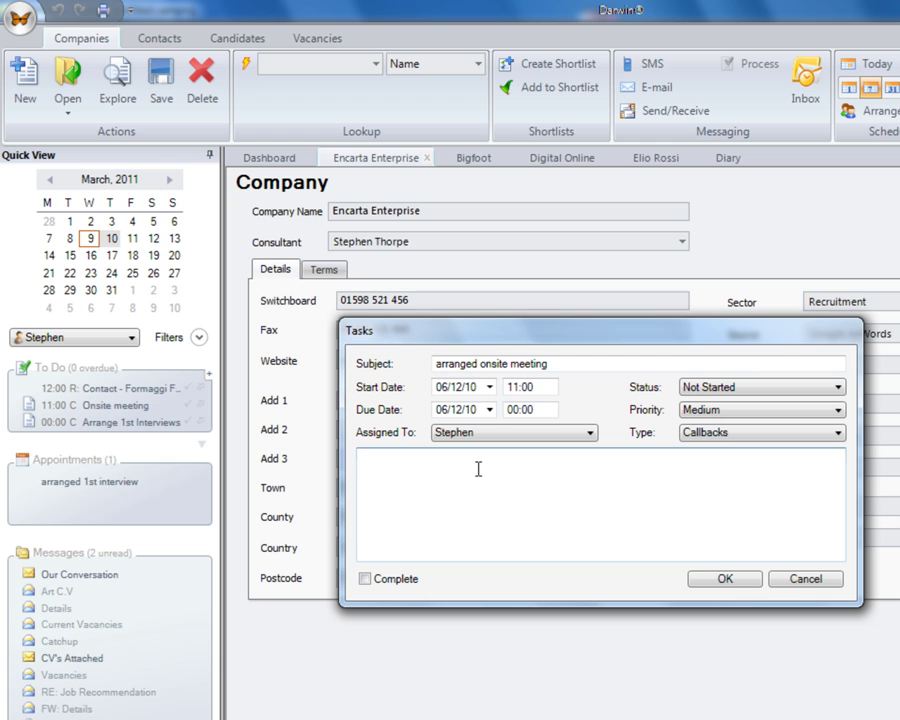
{"action": "left_click", "coordinate": [722, 579]}
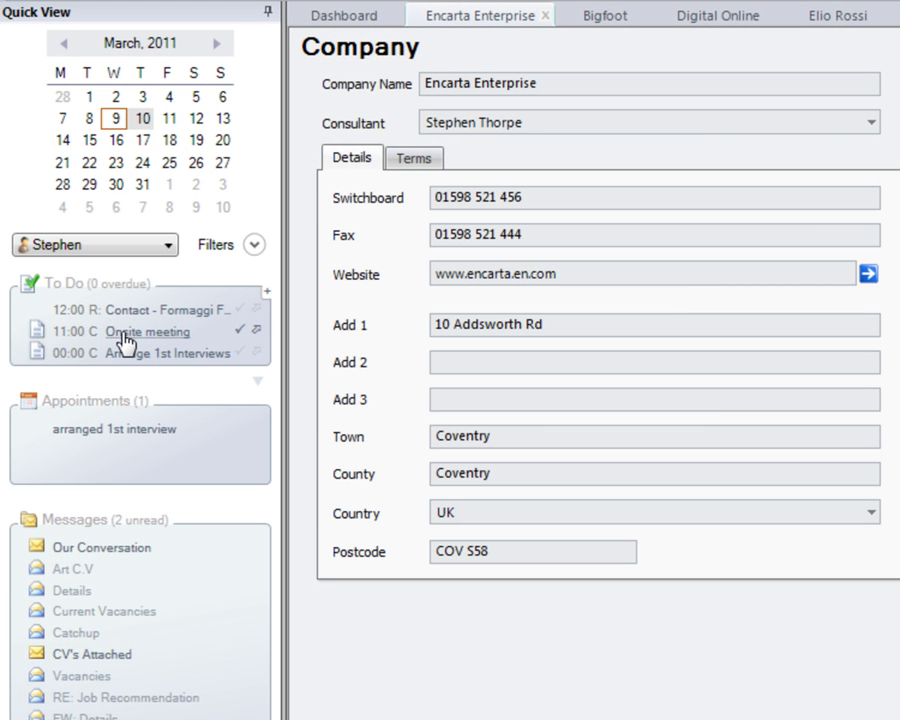
From the Digital Online record, open the 'arranged 1st interview' appointment in the diary
{"action": "left_click", "coordinate": [123, 337]}
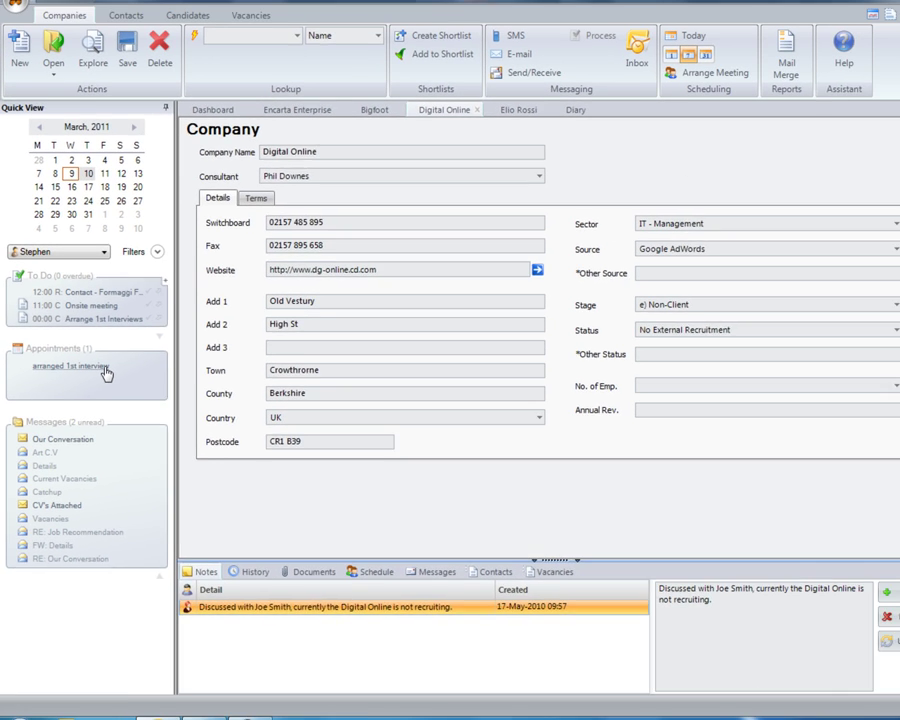
{"action": "left_click", "coordinate": [104, 369]}
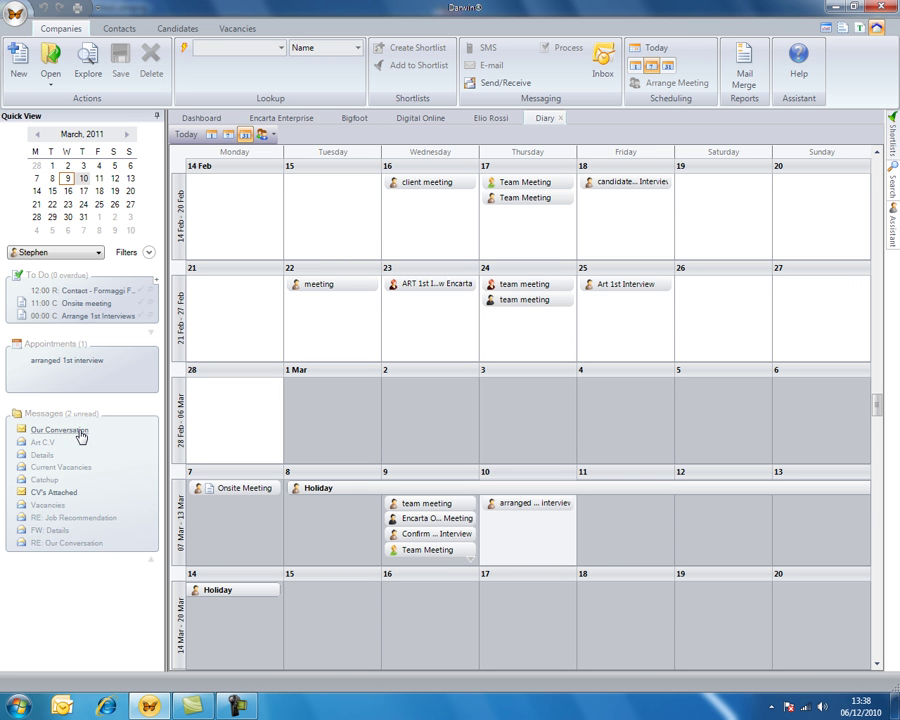
Open the Inbox and preview the 'Details' email carrying the CV attachment
{"action": "left_click", "coordinate": [80, 431]}
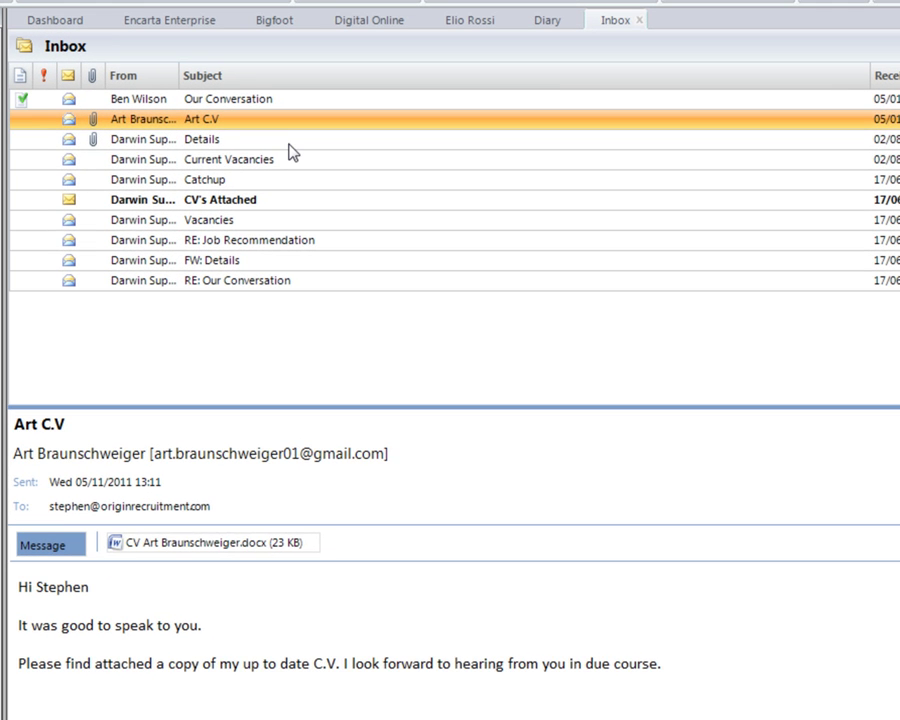
{"action": "left_click", "coordinate": [291, 143]}
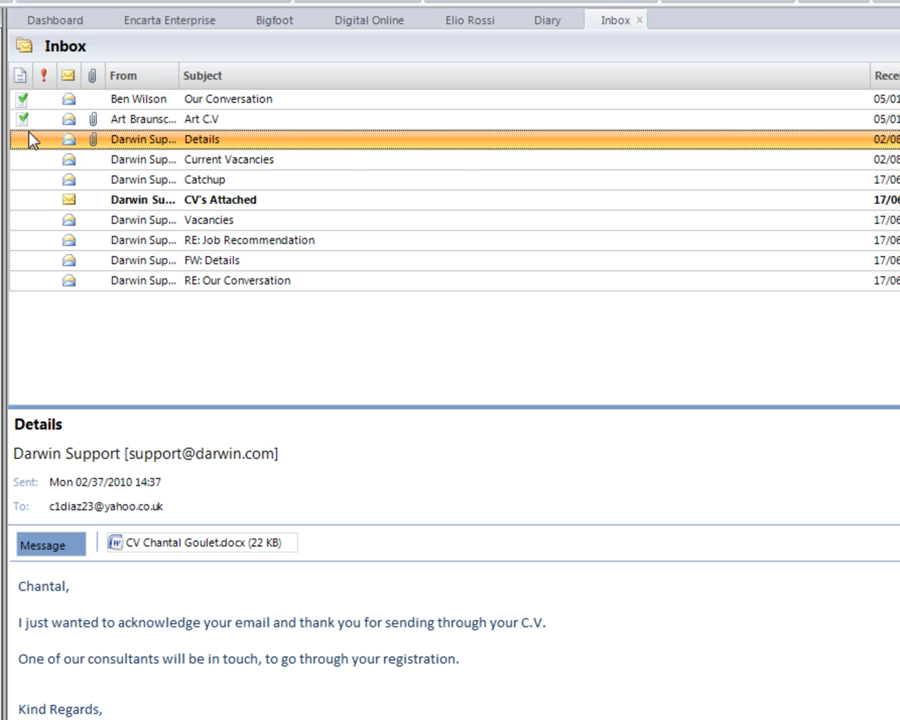
Attach the 'Details' email to the chosen candidate's record using Attach To Record
{"action": "right_click", "coordinate": [342, 148]}
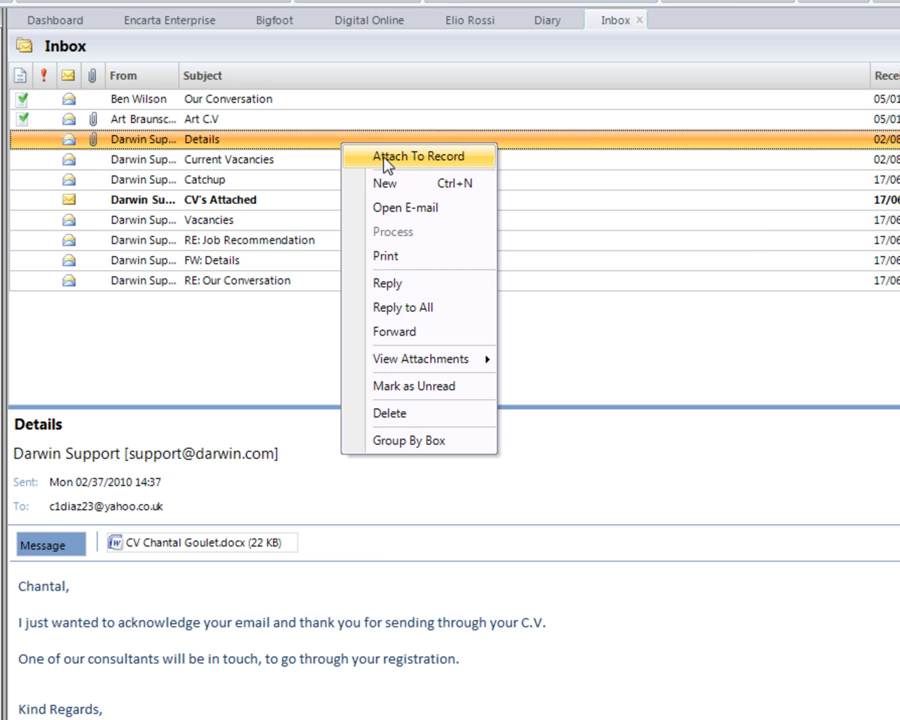
{"action": "left_click", "coordinate": [386, 160]}
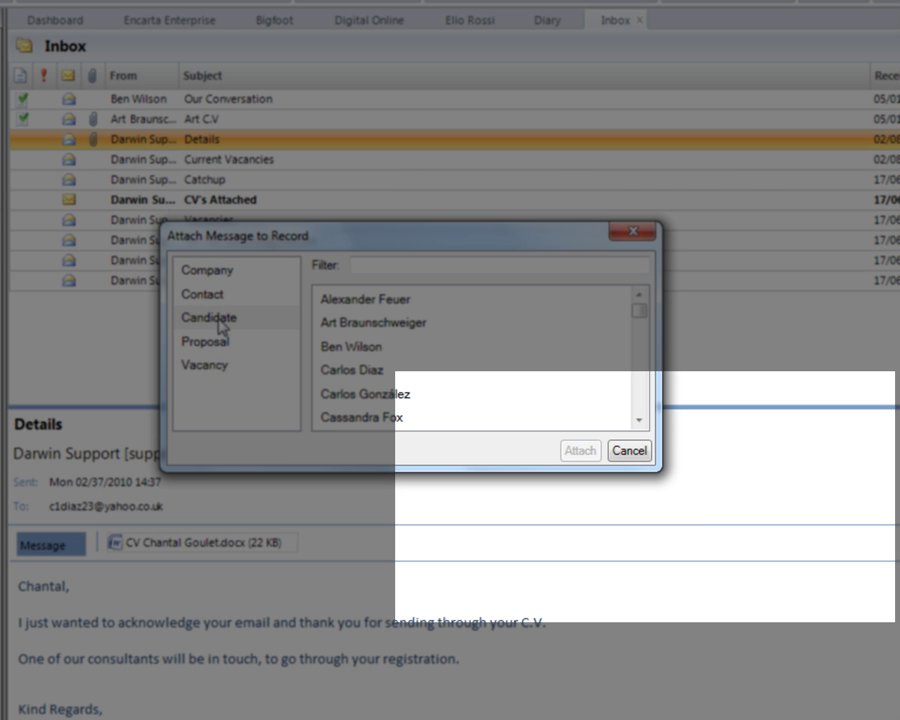
{"action": "left_click", "coordinate": [356, 370]}
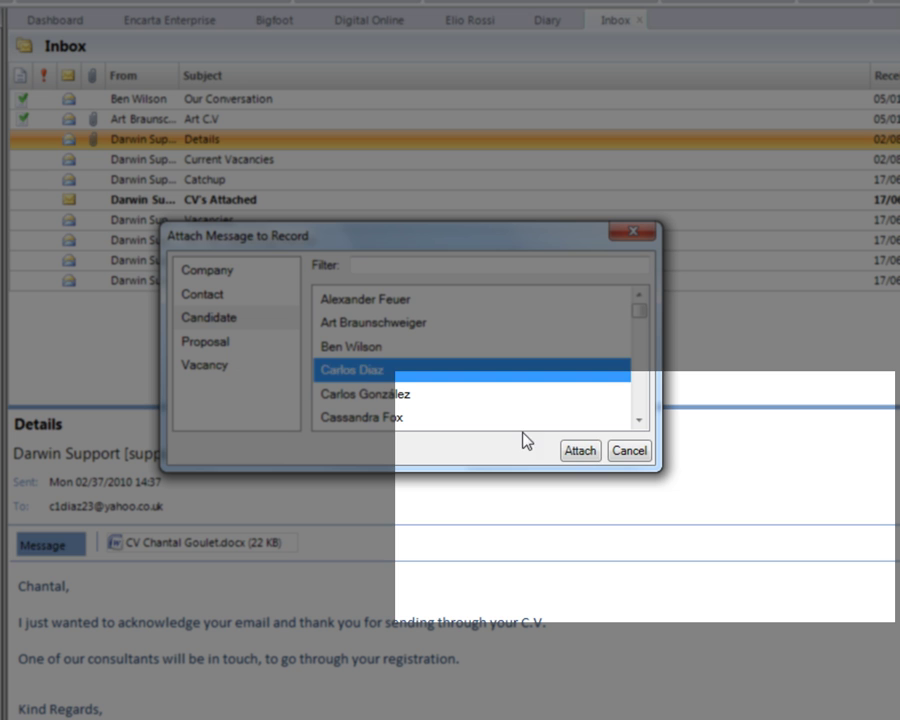
{"action": "left_click", "coordinate": [588, 454]}
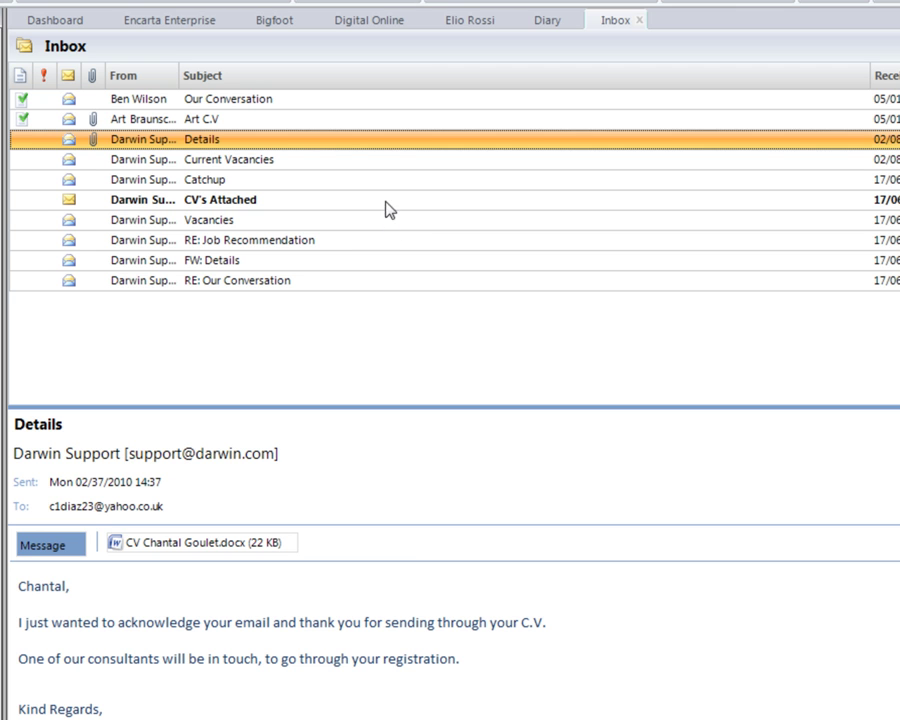
Parse the attached CV into a candidate record and review its Roles and Summary tabs
{"action": "left_click", "coordinate": [202, 545]}
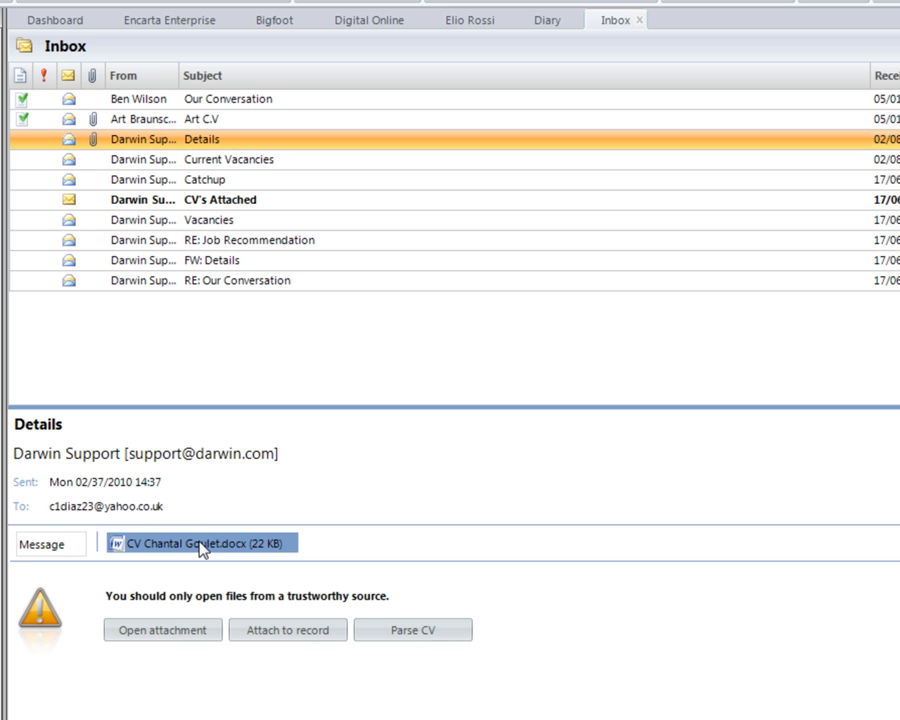
{"action": "left_click", "coordinate": [410, 632]}
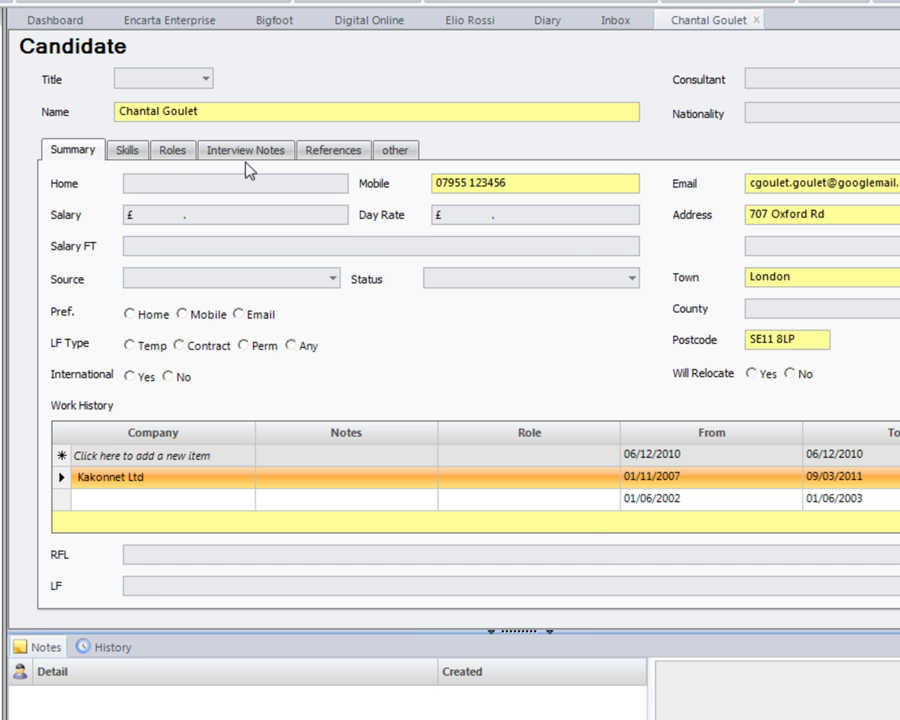
{"action": "left_click", "coordinate": [184, 152]}
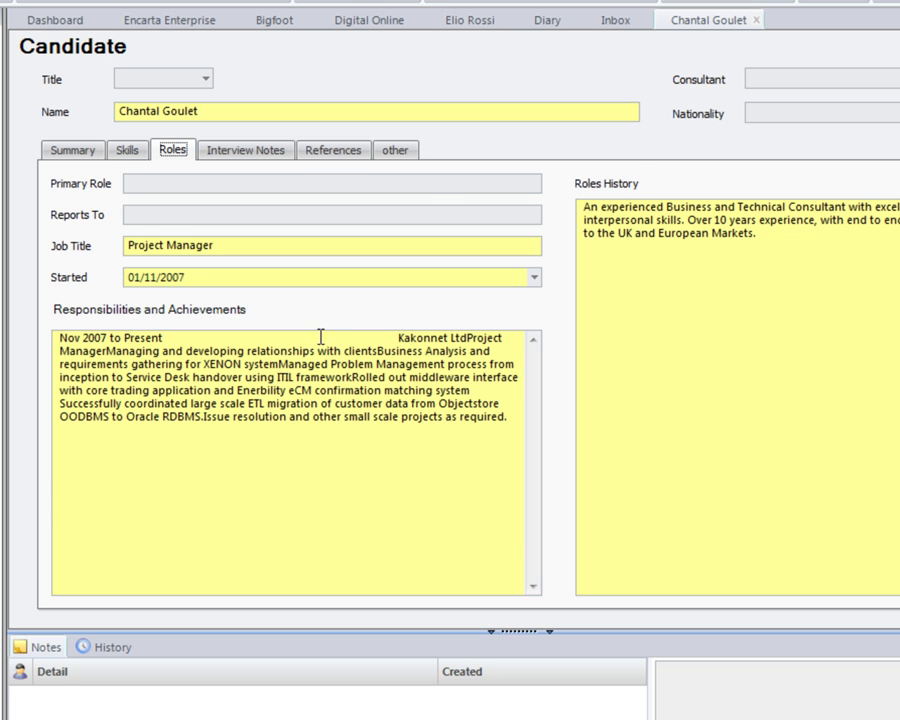
{"action": "left_click", "coordinate": [82, 150]}
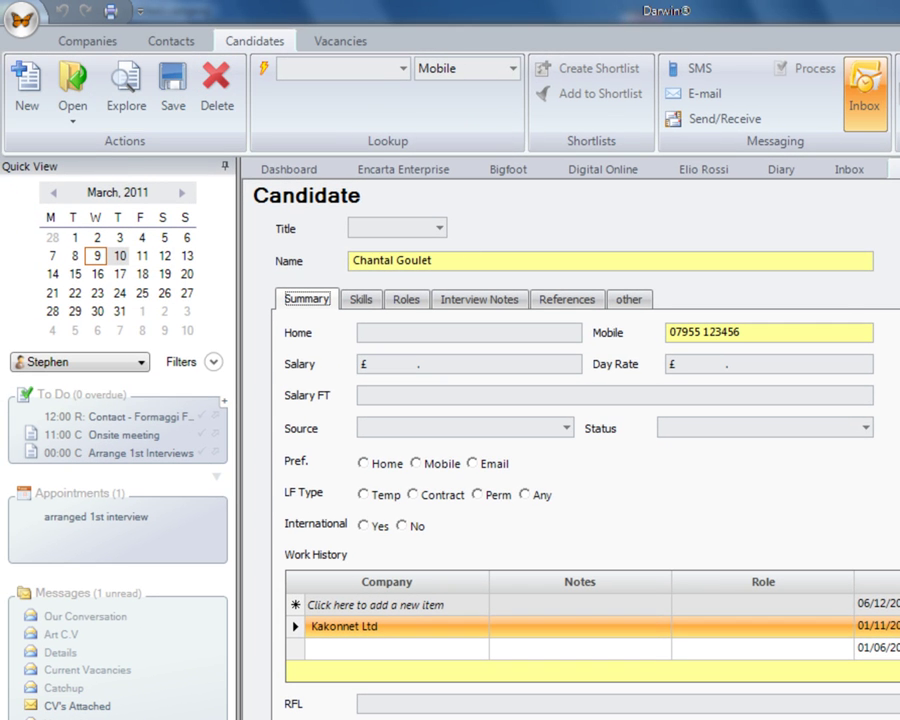
Close the parsed candidate record with Ctrl+F4, discarding the unsaved changes
{"action": "key", "text": "ctrl+F4"}
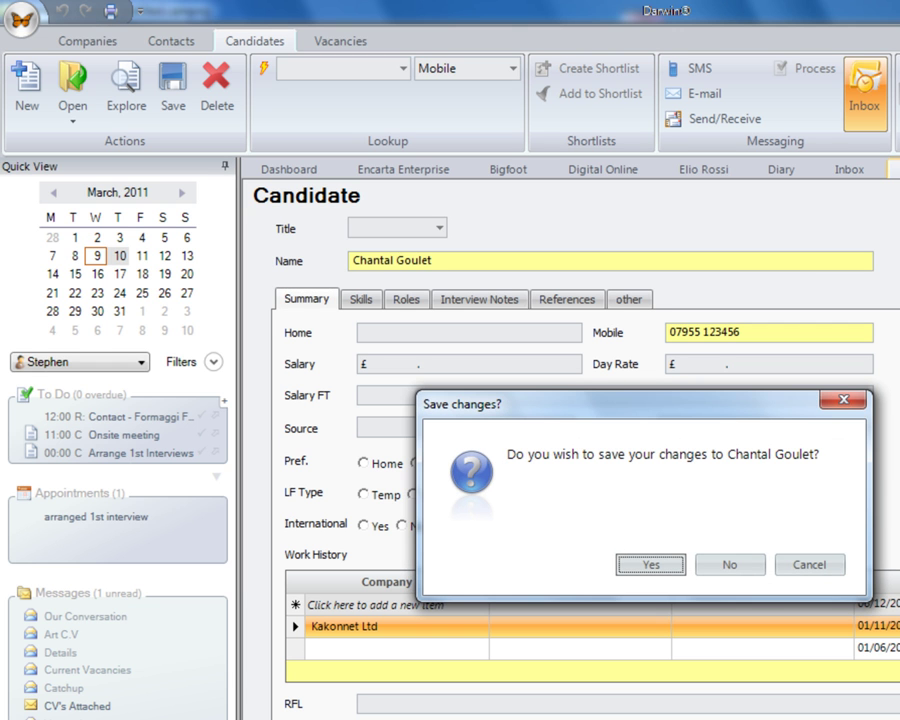
{"action": "left_click", "coordinate": [748, 565]}
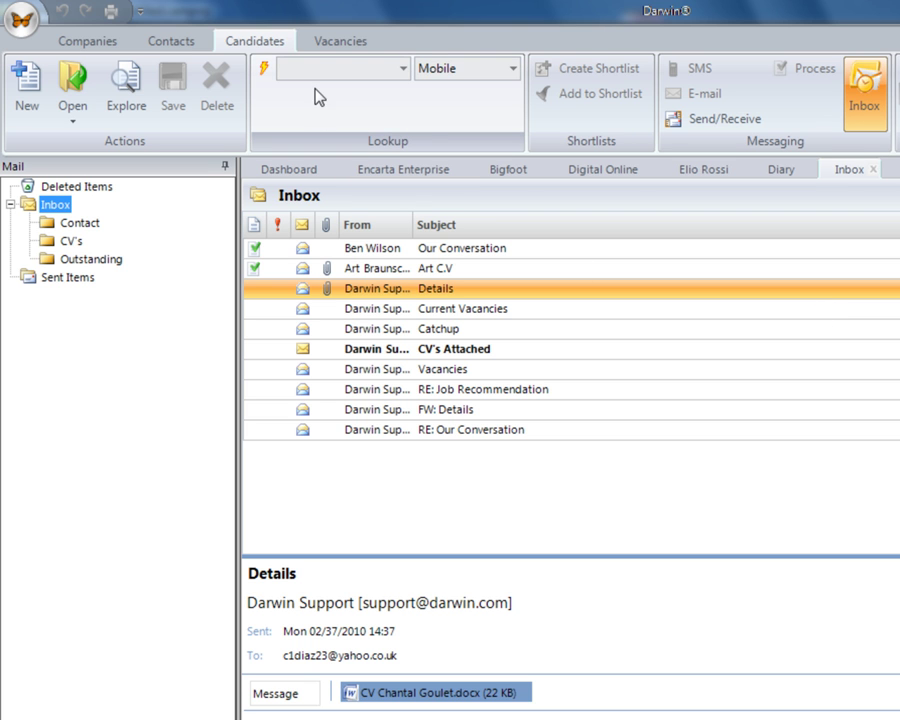
Set the lookup field to Name, search the candidate's first name, and open their record
{"action": "left_click", "coordinate": [512, 70]}
{"action": "left_click", "coordinate": [506, 93]}
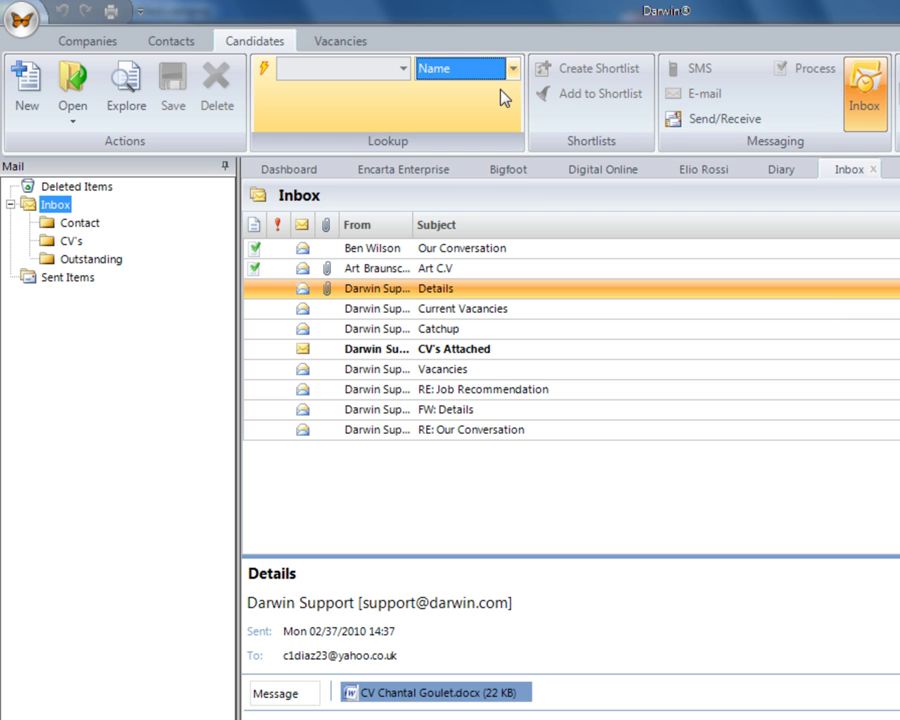
{"action": "left_click", "coordinate": [362, 75]}
{"action": "type", "text": "art"}
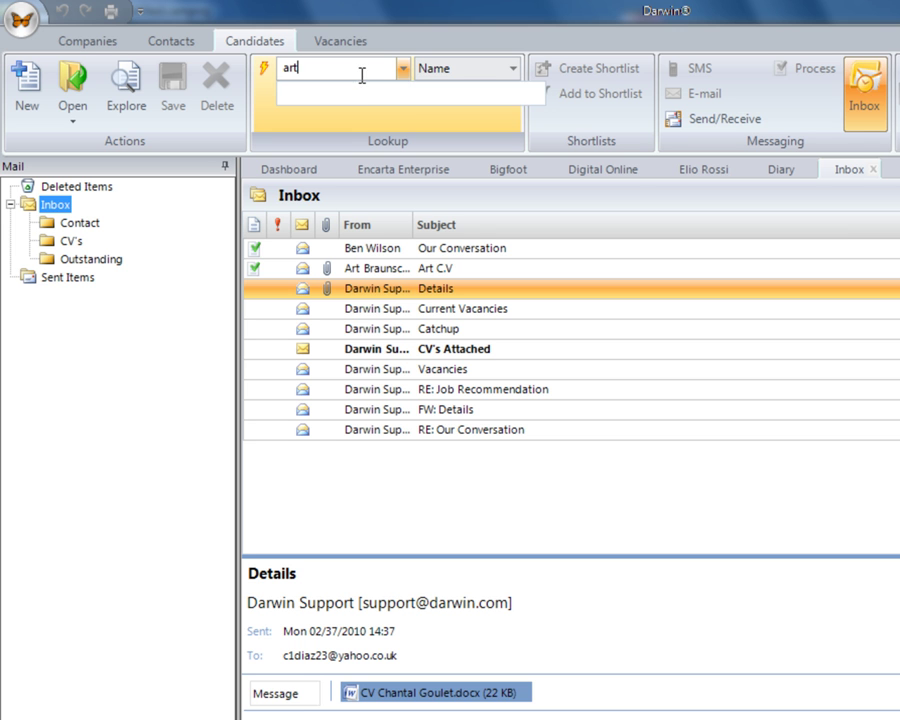
{"action": "key", "text": "Down"}
{"action": "key", "text": "Return"}
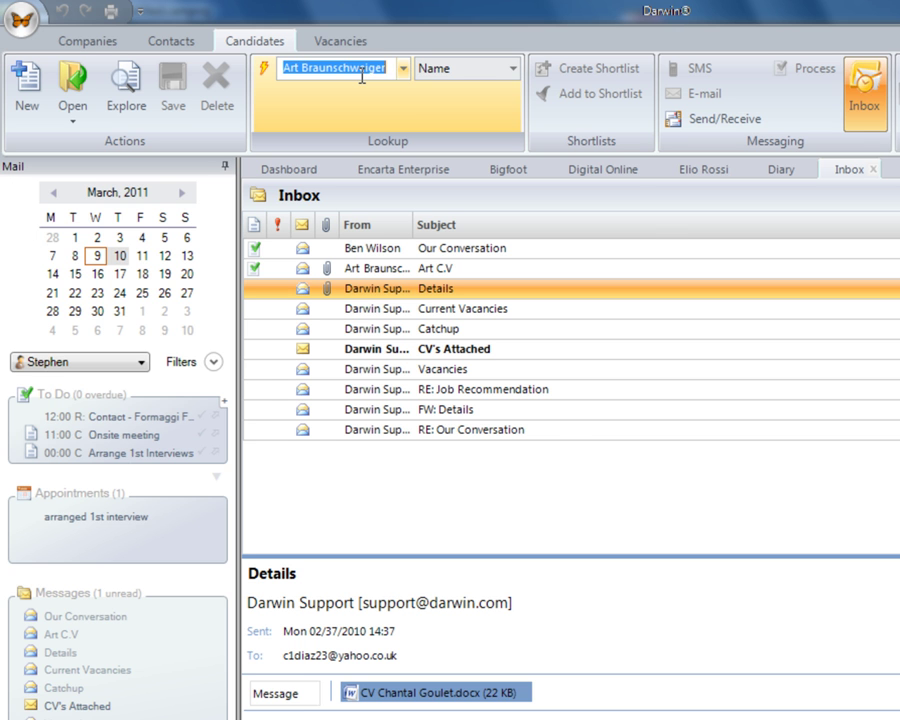